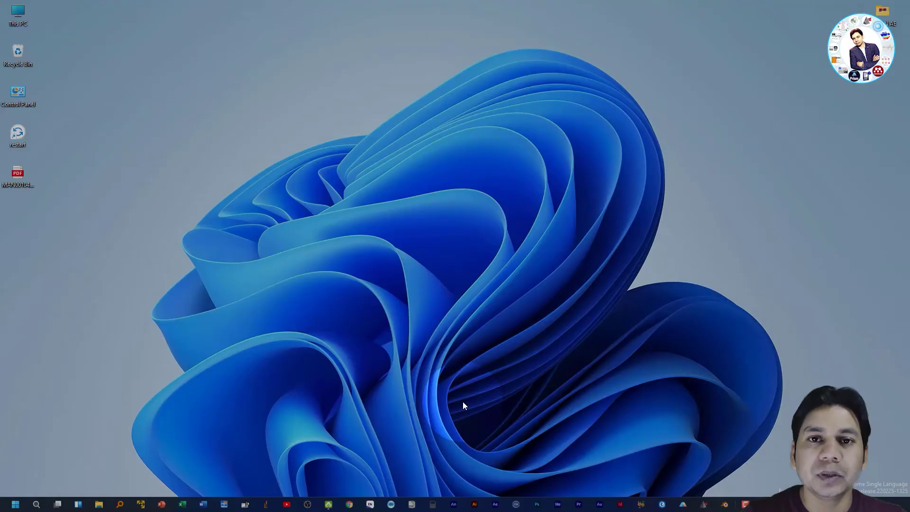
Launch QuantStudio from the taskbar and look at the File menu's new-experiment options.
click(433, 504)
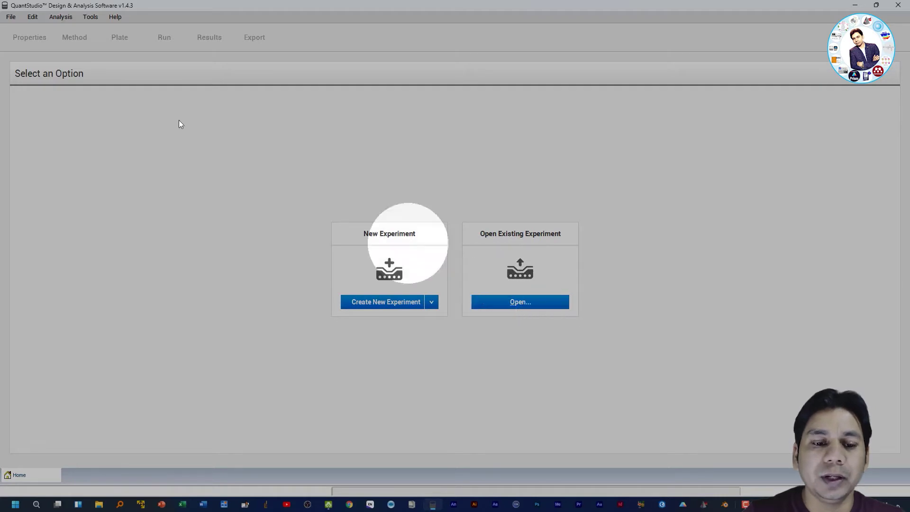
click(11, 17)
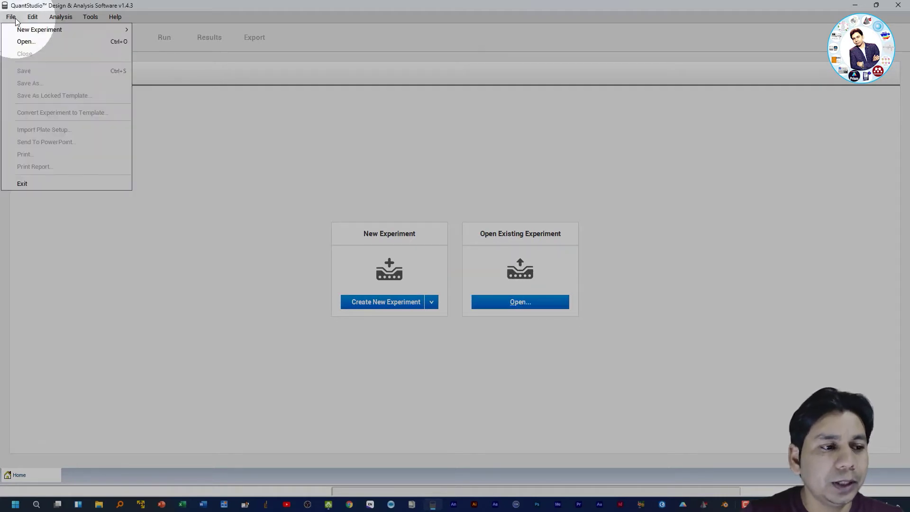
mouse_move(28, 31)
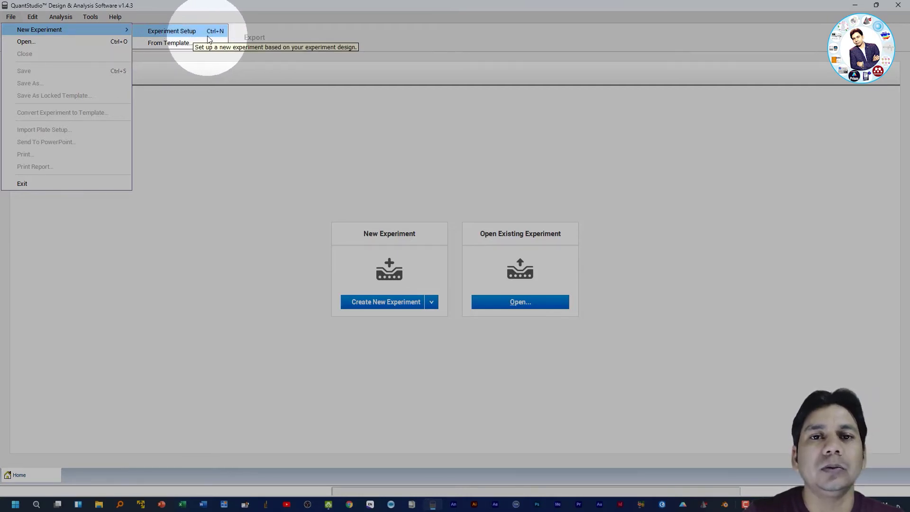
click(380, 306)
Create a new experiment, keeping QuantStudio 5 System and the 96-Well 0.2-mL Block.
click(381, 306)
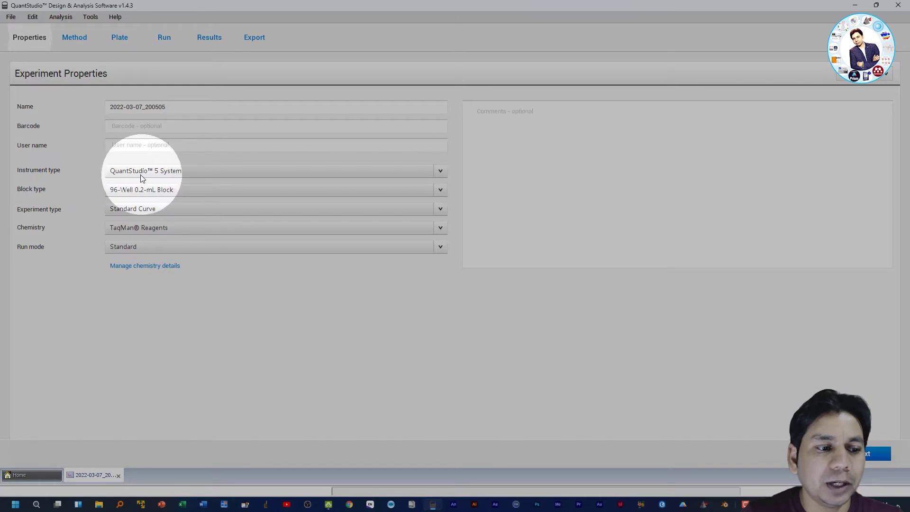
click(441, 175)
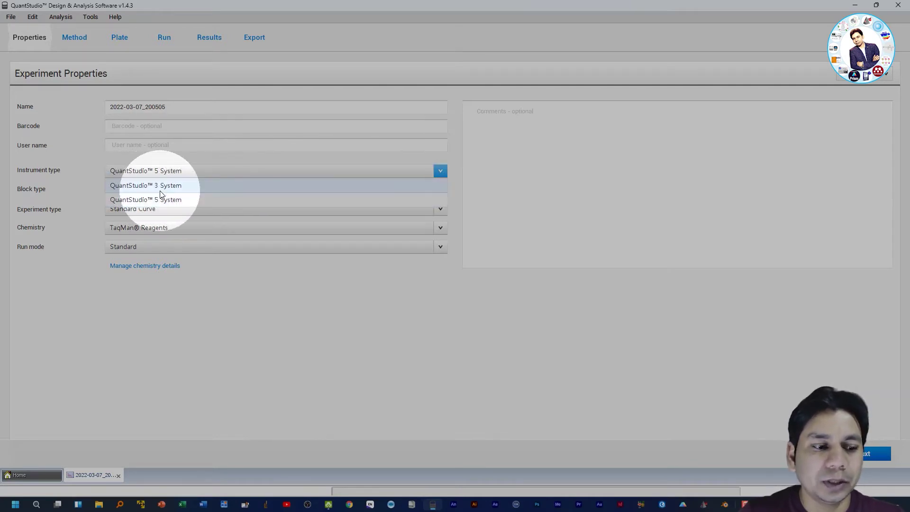
click(170, 173)
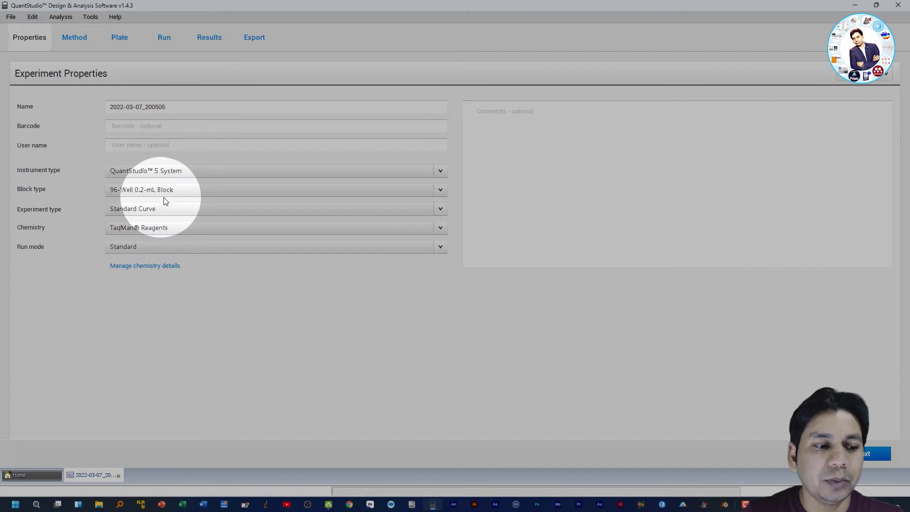
click(443, 192)
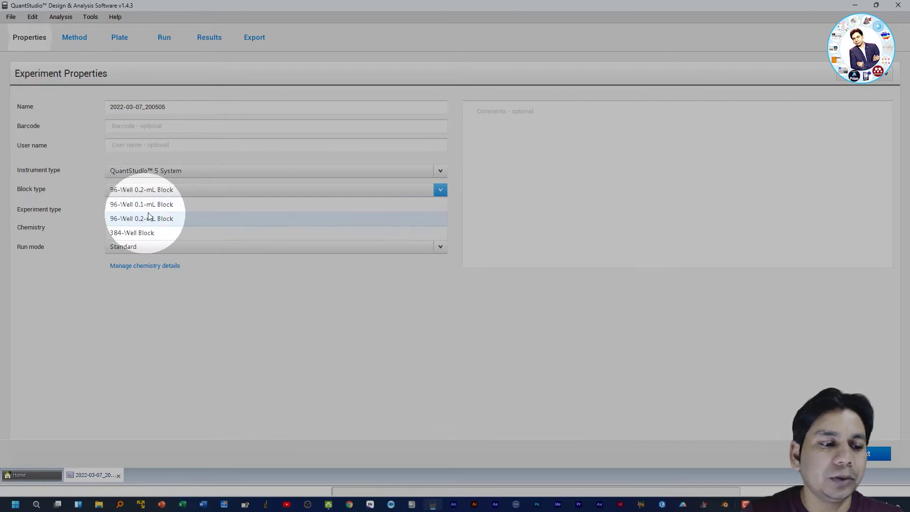
click(246, 191)
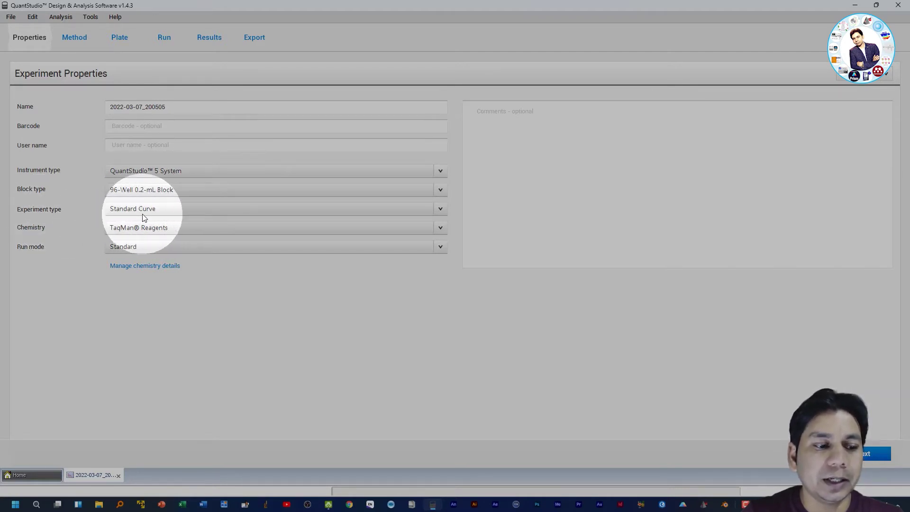
Choose Comparative Cт (ΔΔCт), keep TaqMan Reagents and Standard run mode, and go to the method.
click(440, 208)
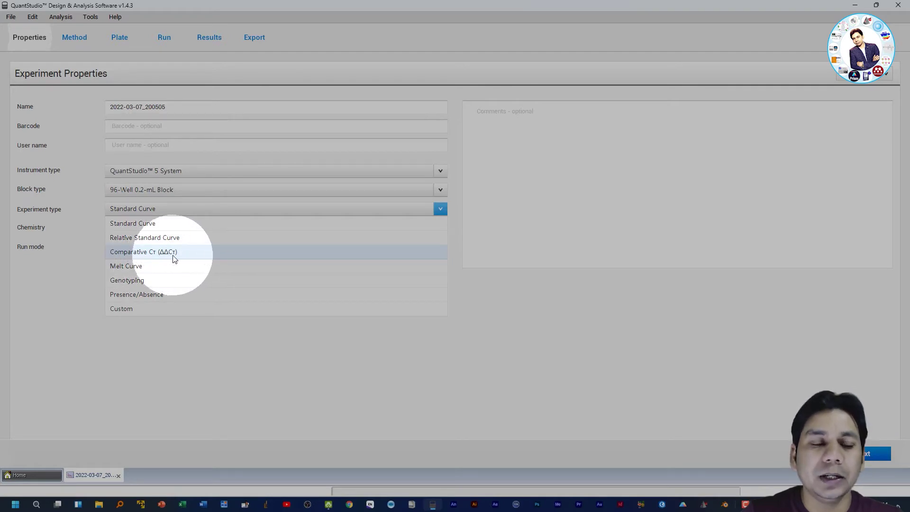
click(139, 254)
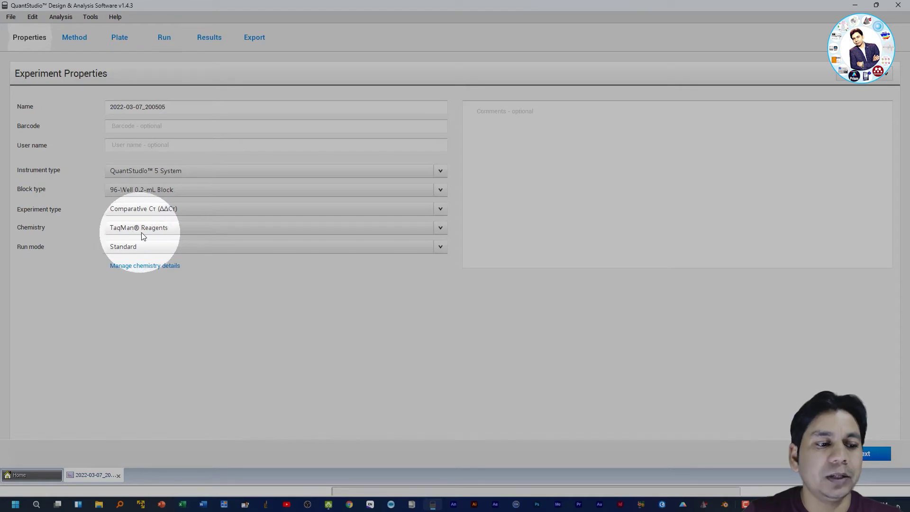
click(441, 228)
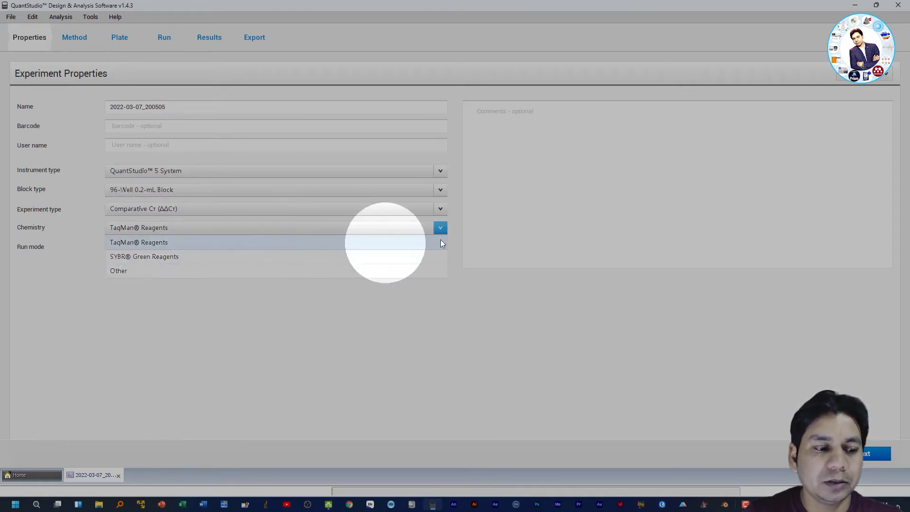
click(440, 230)
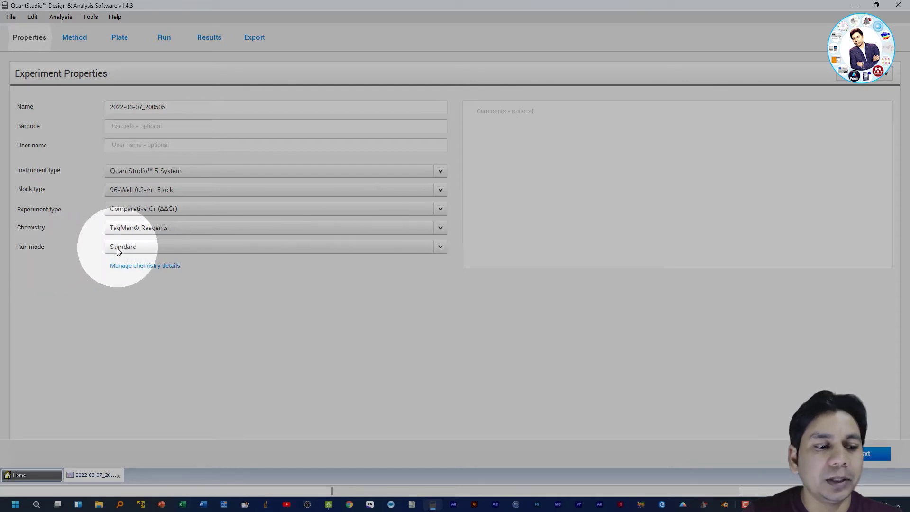
click(441, 248)
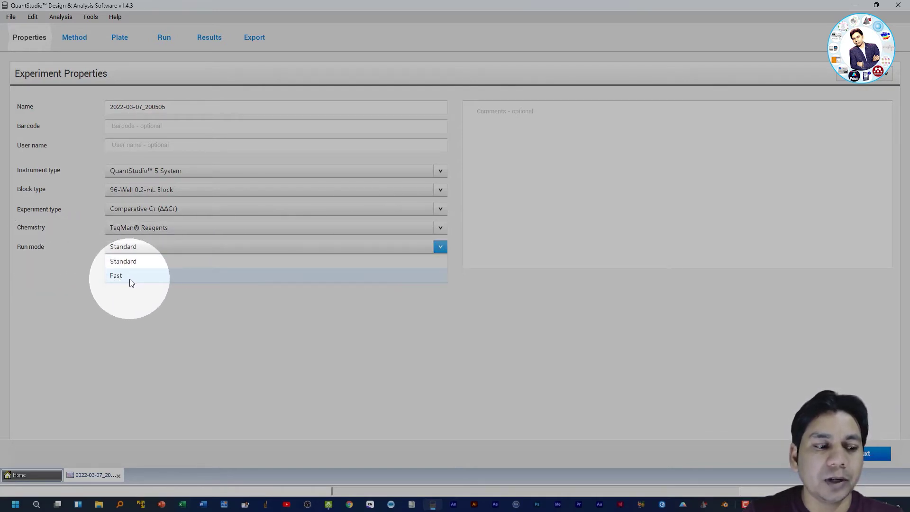
click(140, 263)
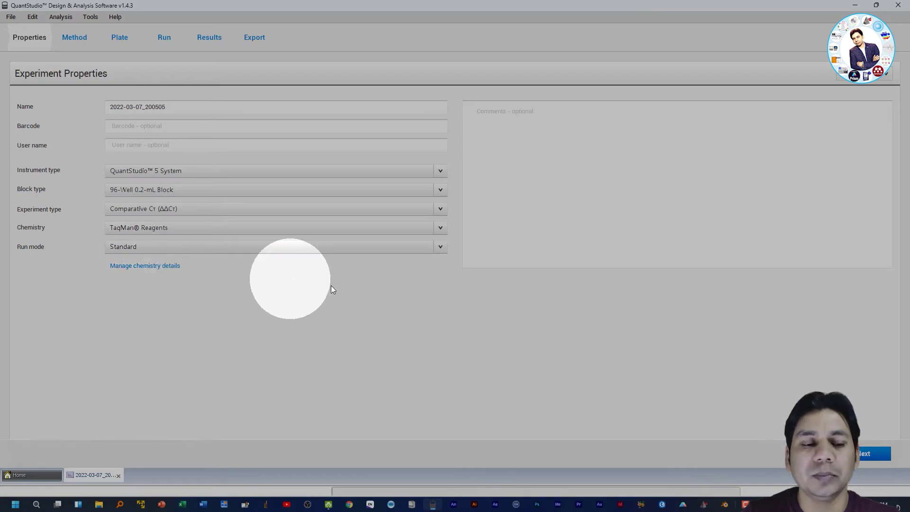
click(864, 456)
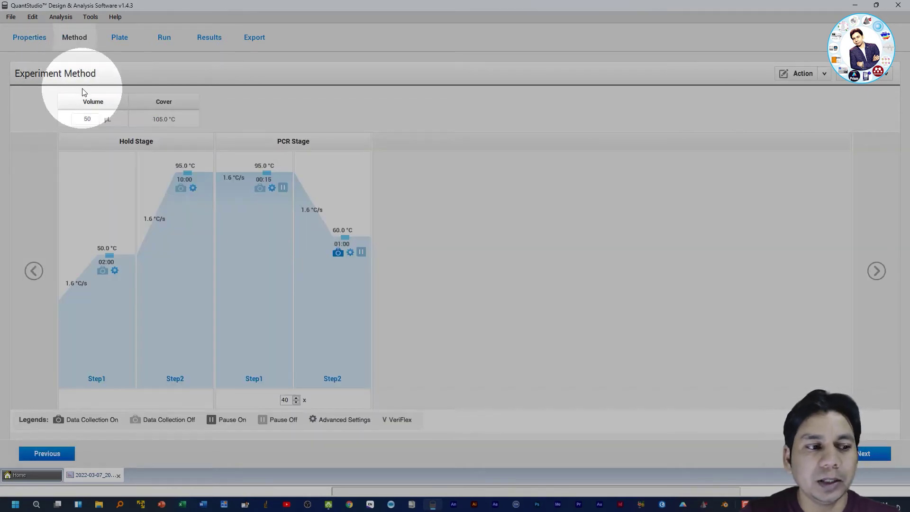
Set the reaction volume to 20 µL and add a second PCR Stage after the first.
double_click(94, 120)
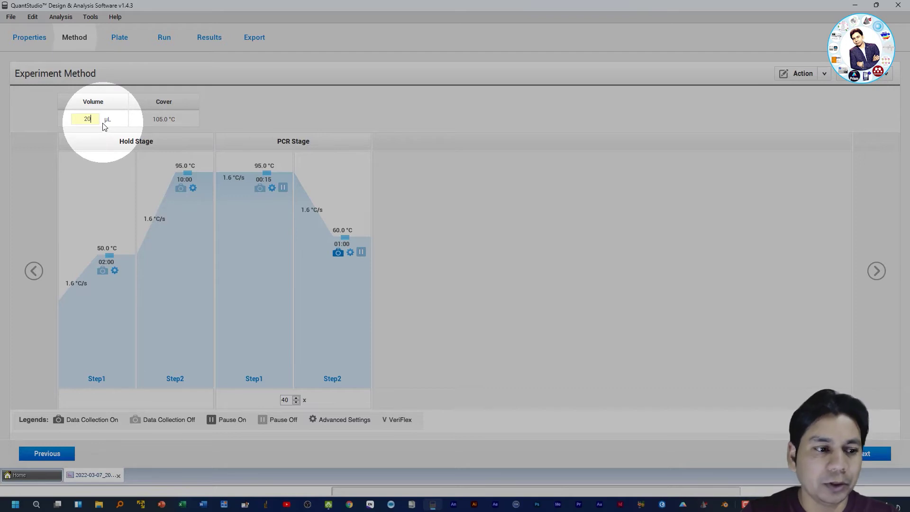
click(122, 122)
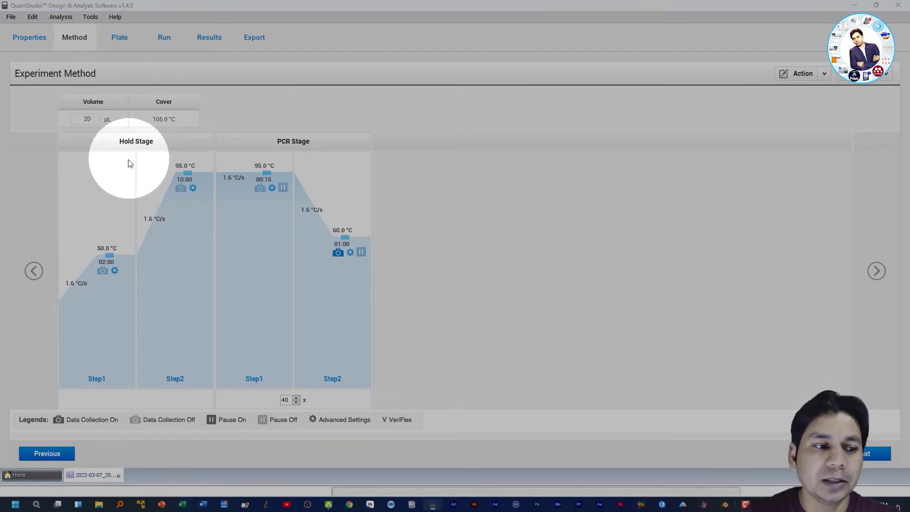
click(180, 147)
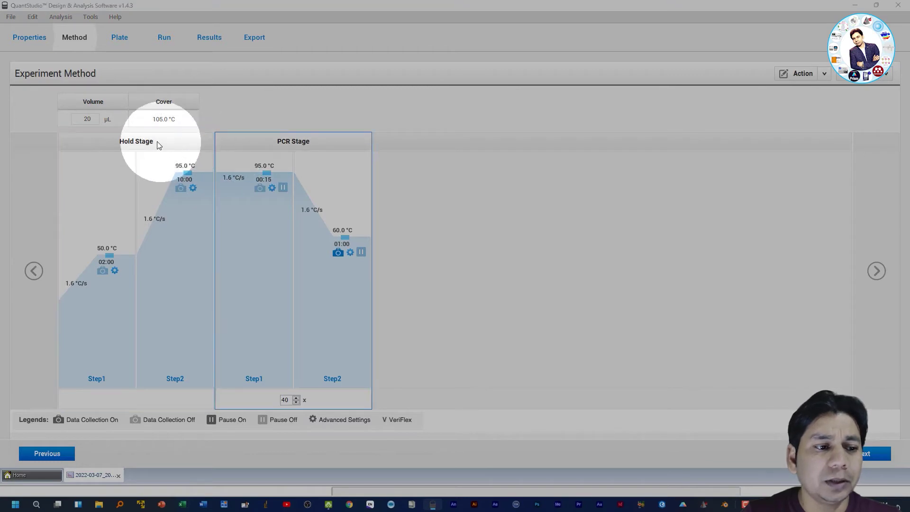
click(285, 149)
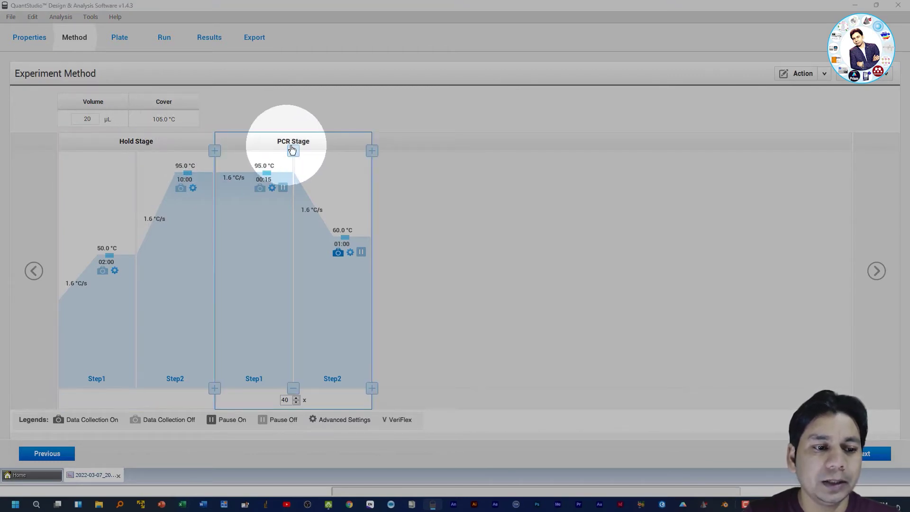
click(133, 154)
click(141, 151)
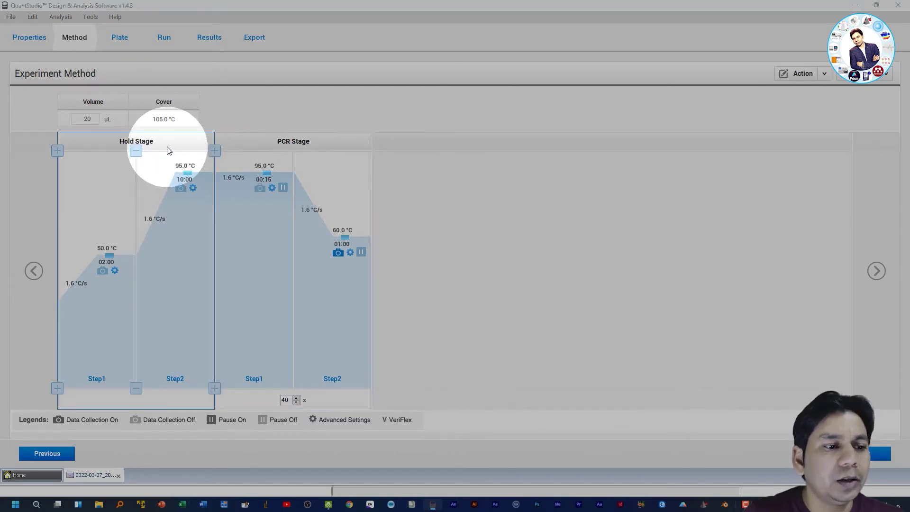
click(272, 141)
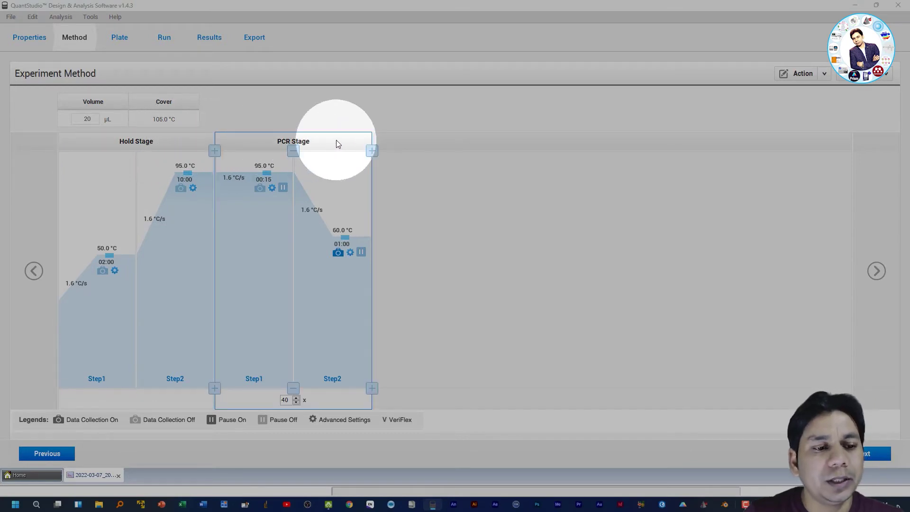
click(372, 151)
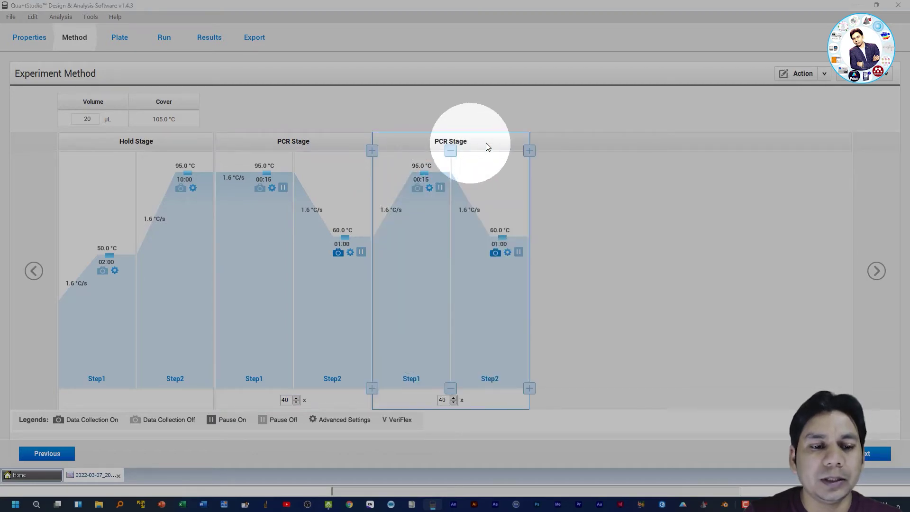
Remove the extra PCR Stage, then add and delete a Step3 in the remaining PCR Stage.
click(451, 152)
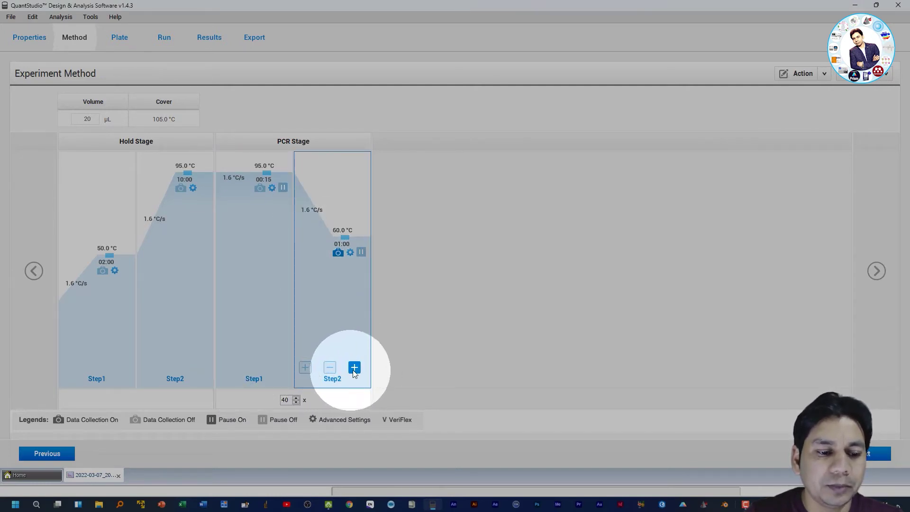
click(355, 368)
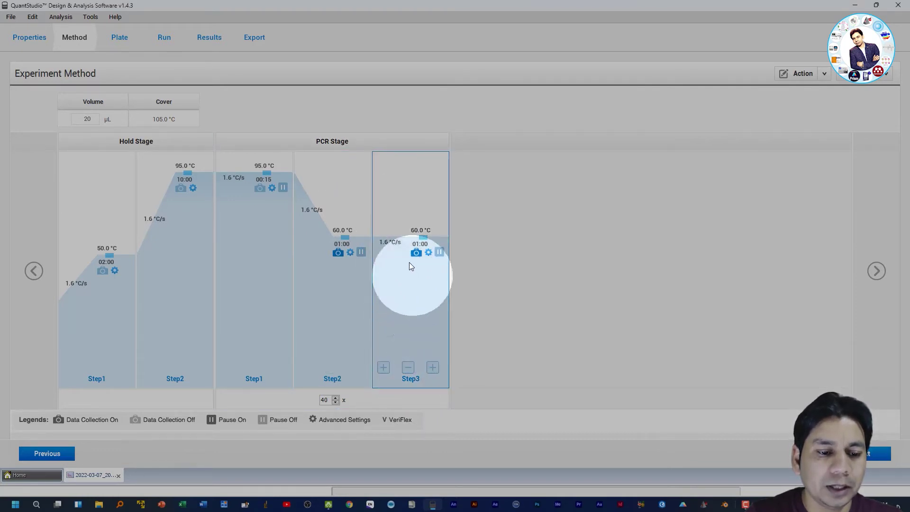
click(407, 368)
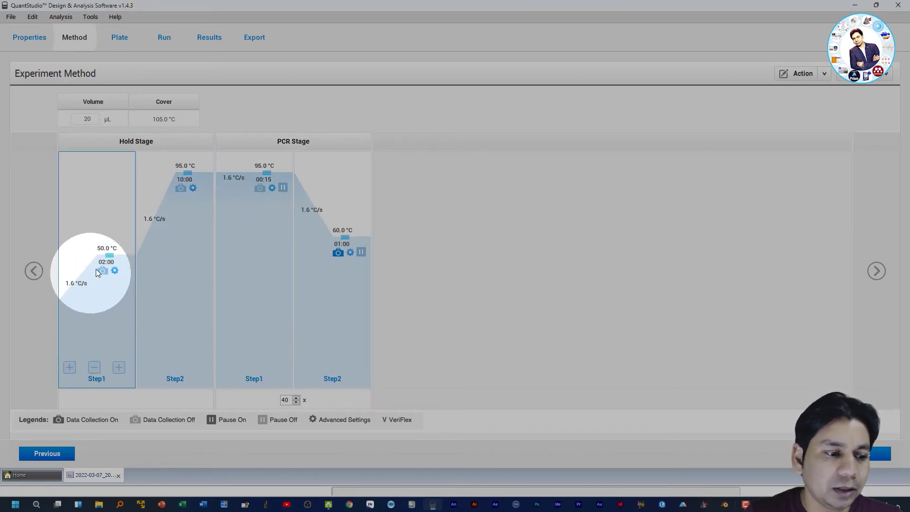
Keep Hold Step1 at 50.0 °C, review the PCR steps, and advance to the Plate page.
click(108, 249)
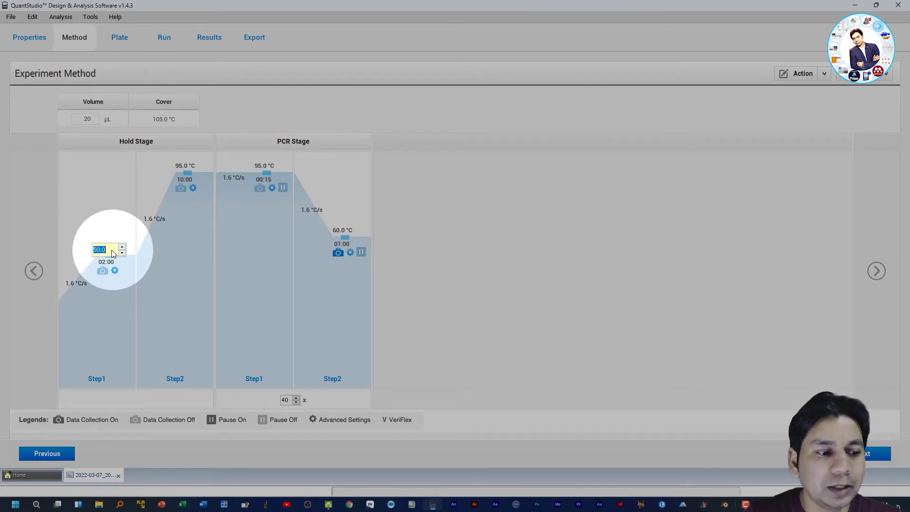
click(103, 263)
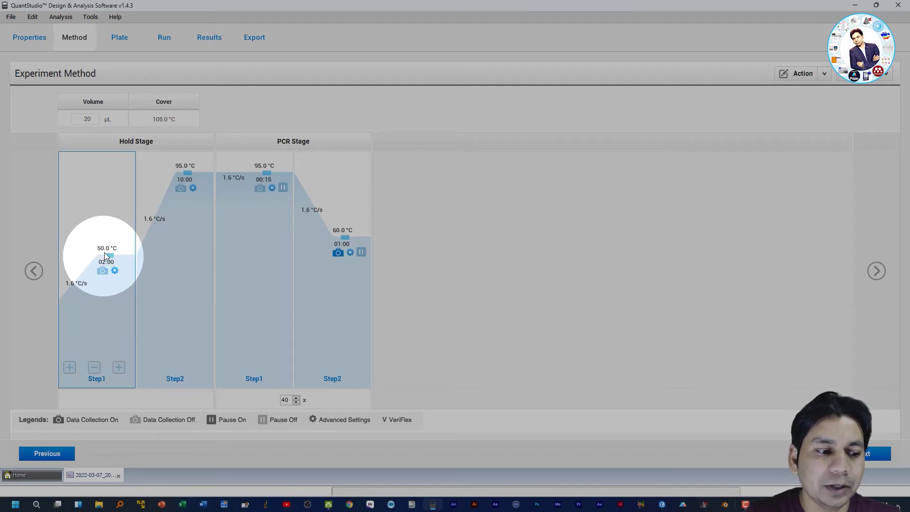
click(307, 234)
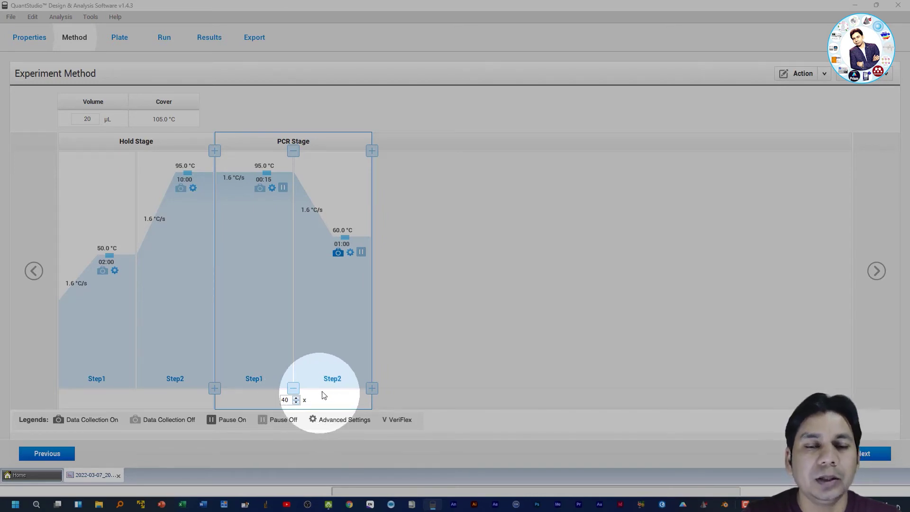
click(673, 372)
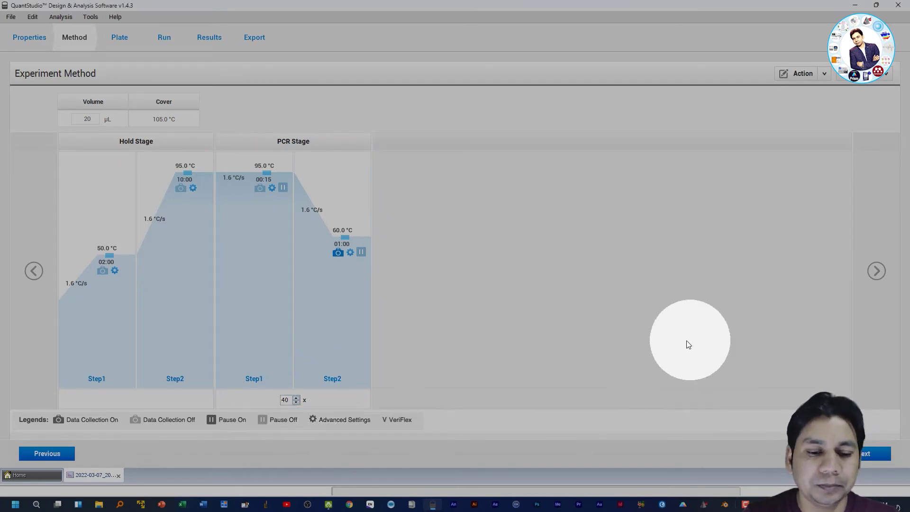
click(865, 456)
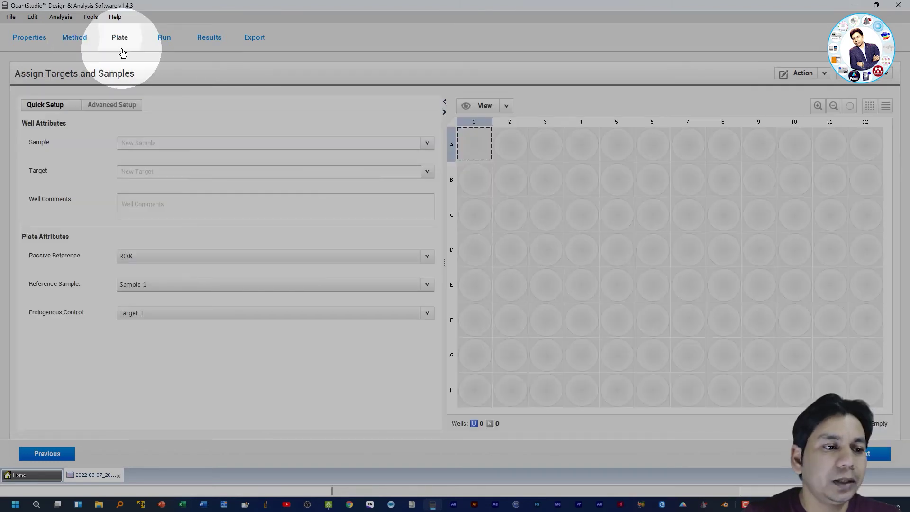
Open Advanced Setup, which lists Target 1 (FAM, NFQ-MGB) and Sample 1.
click(111, 109)
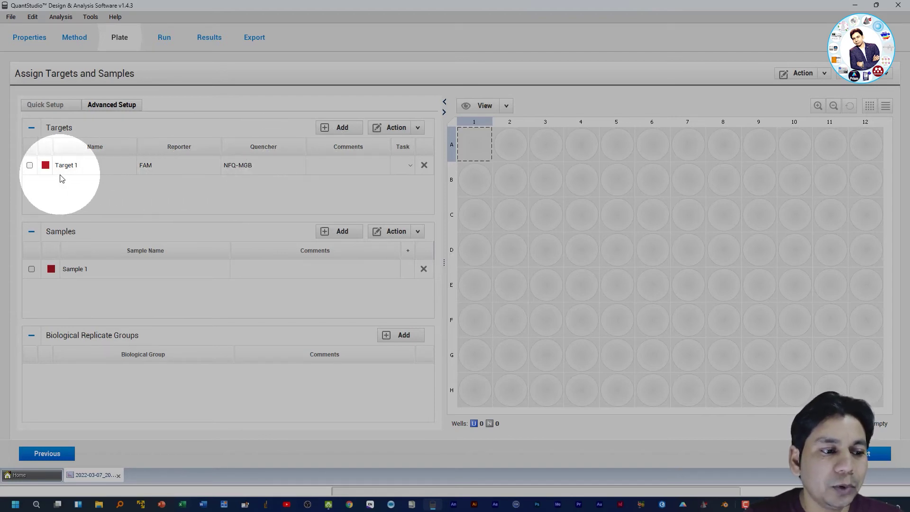
Add a second target and name the two targets 18S and CTLA4.
click(326, 128)
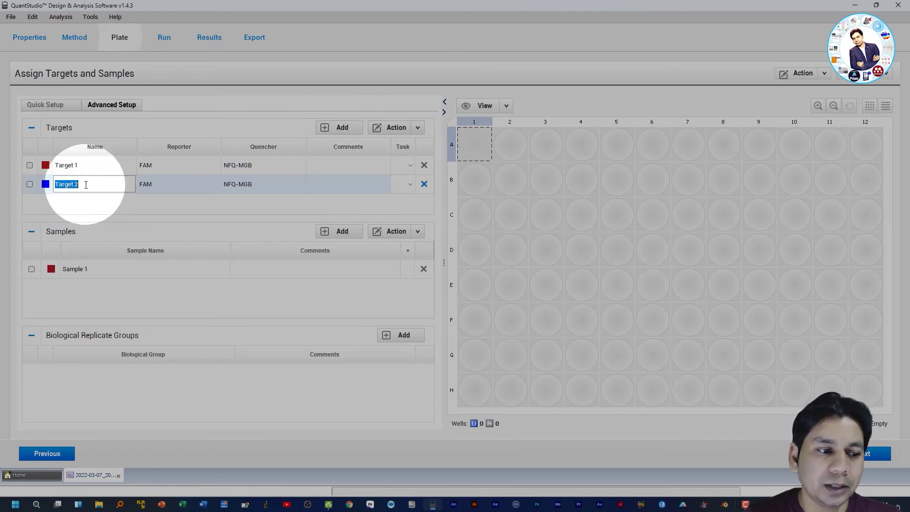
click(81, 165)
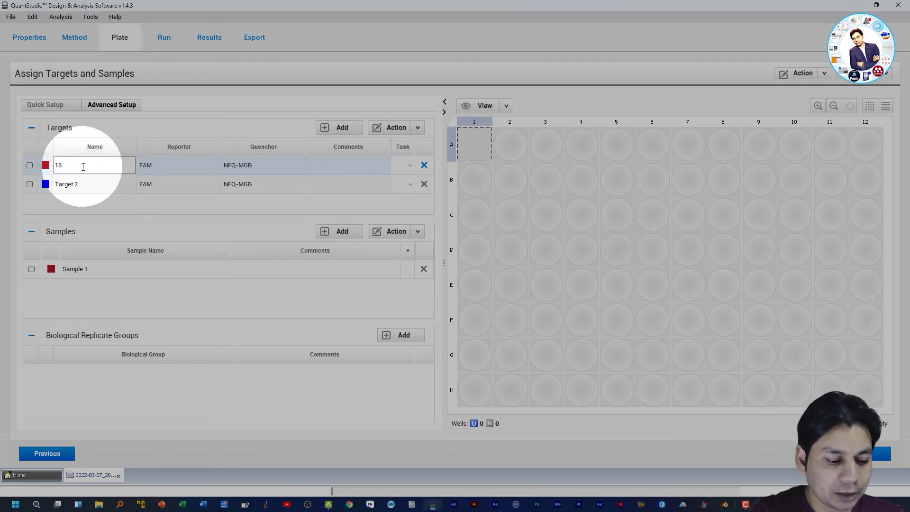
click(86, 184)
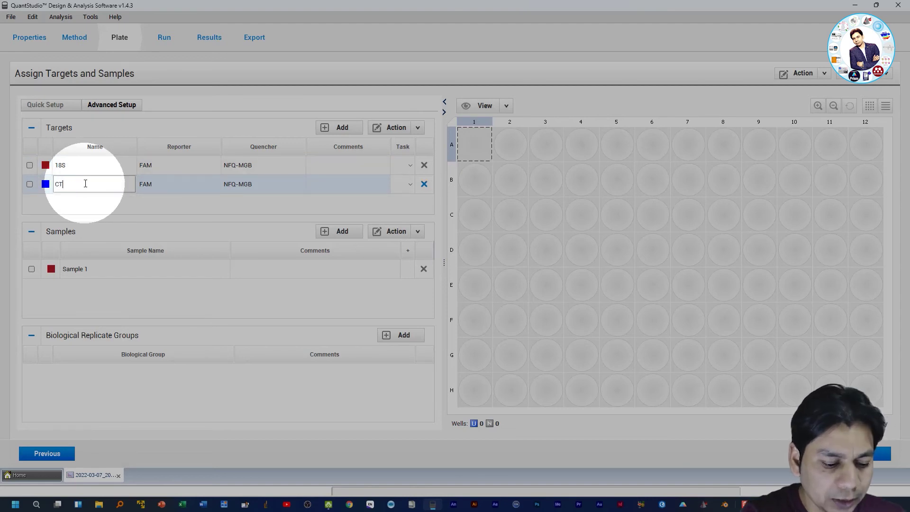
text(CTLA4)
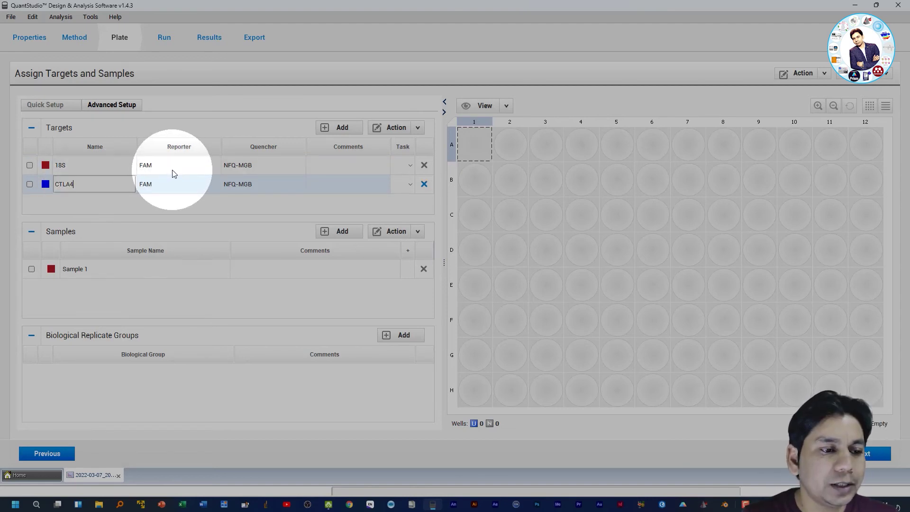
Keep FAM reporter and NFQ-MGB quencher for both 18S and CTLA4.
click(214, 166)
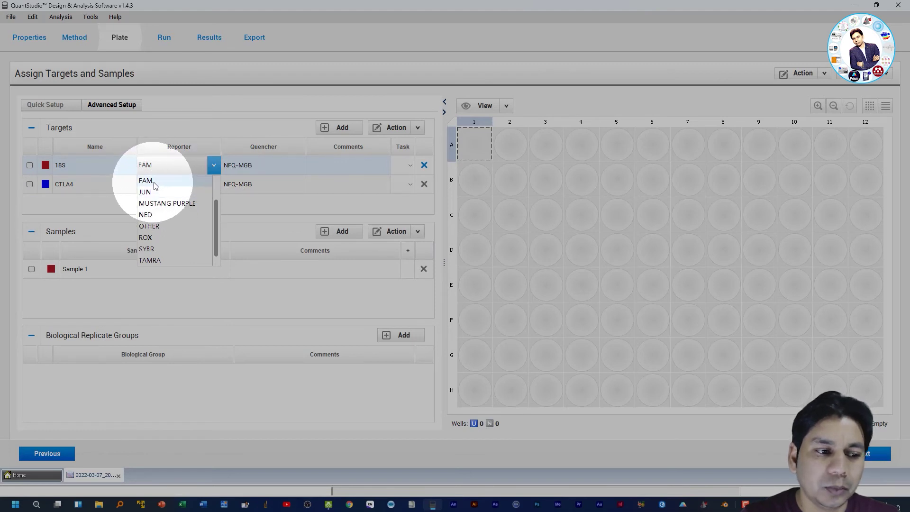
scroll(152, 190, up, 1)
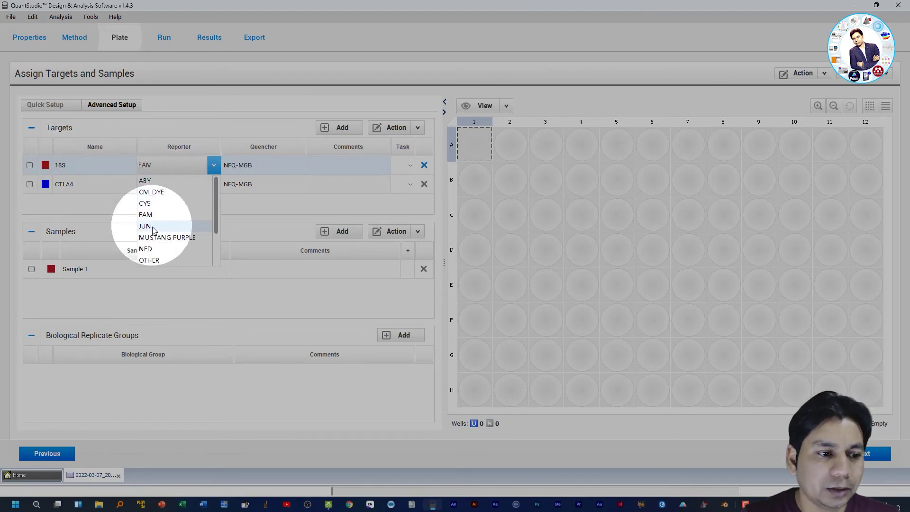
scroll(149, 223, down, 2)
scroll(143, 218, up, 2)
click(157, 169)
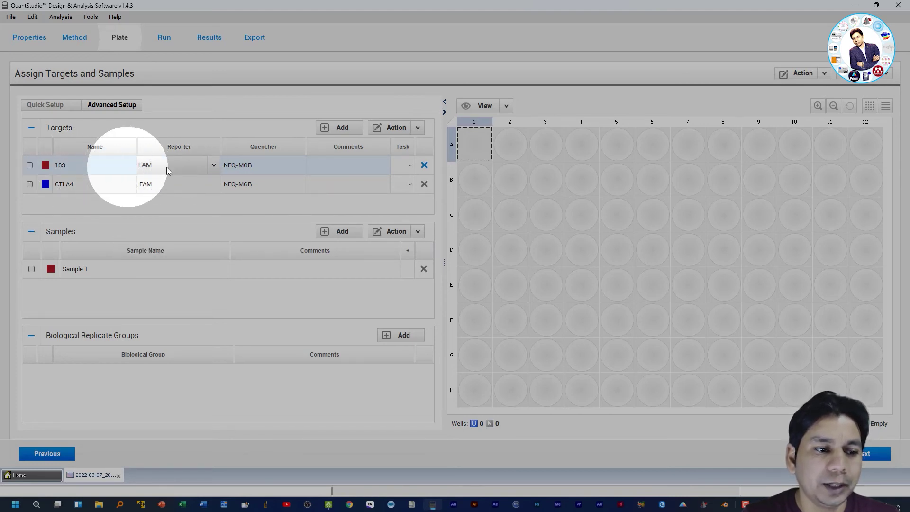
click(268, 168)
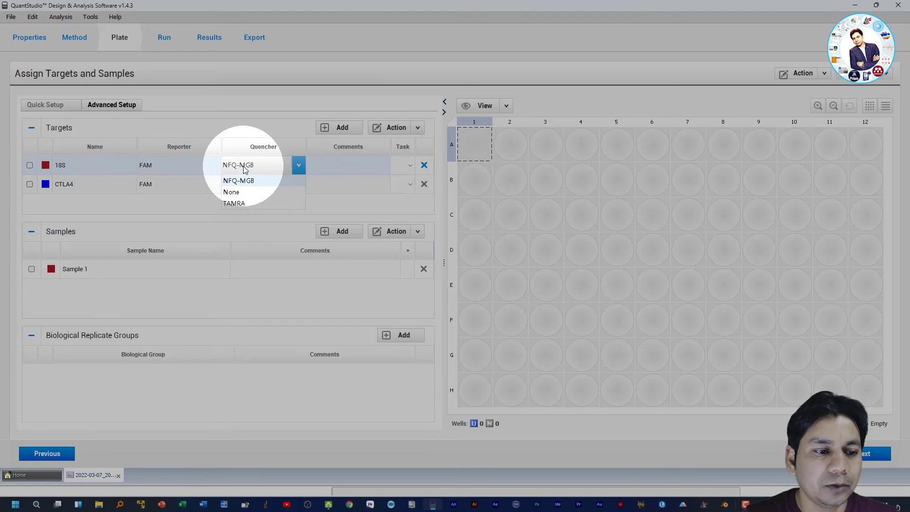
click(298, 167)
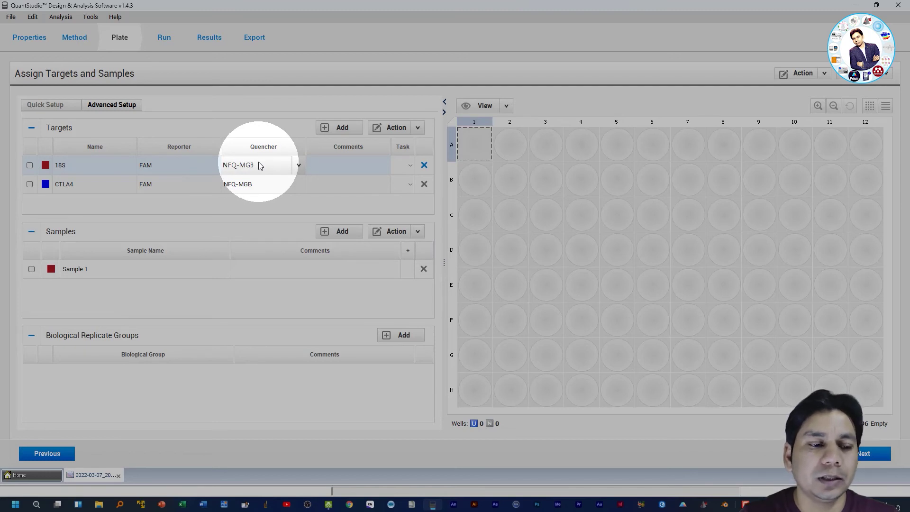
click(77, 184)
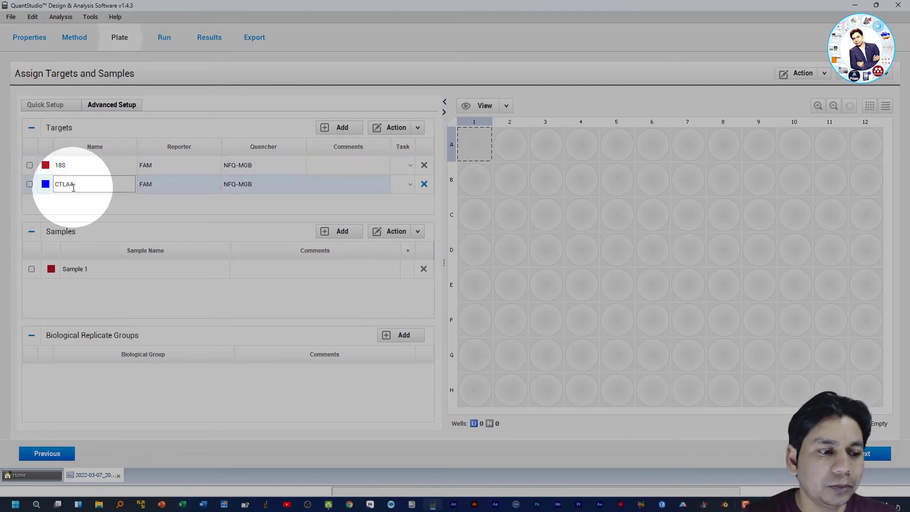
click(183, 190)
click(183, 189)
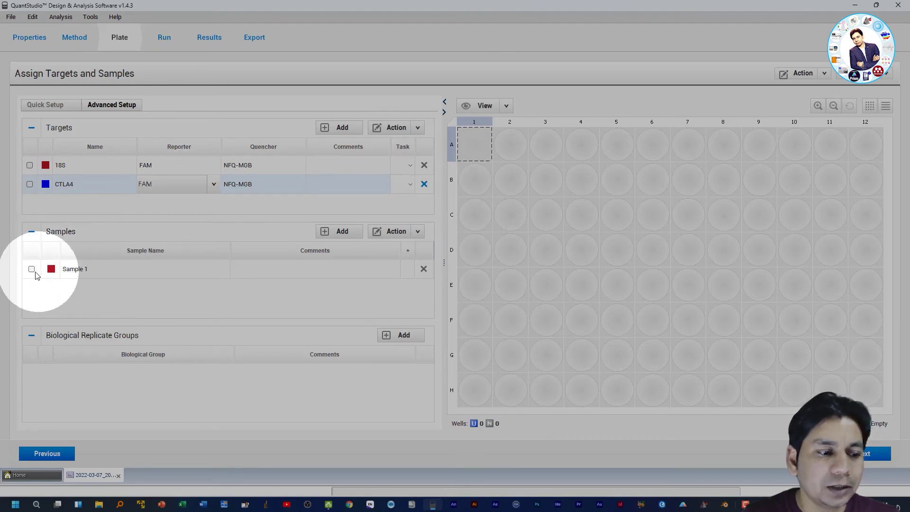
Add sample rows so the Samples table lists Sample 1, Sample 2 and Sample 3.
click(337, 232)
click(338, 232)
click(338, 232)
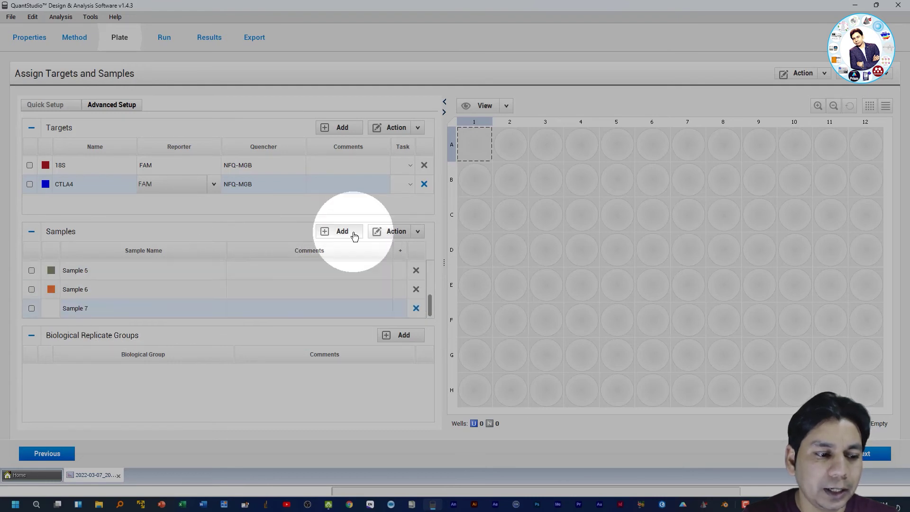
click(353, 232)
click(353, 232)
click(354, 232)
scroll(214, 289, up, 3)
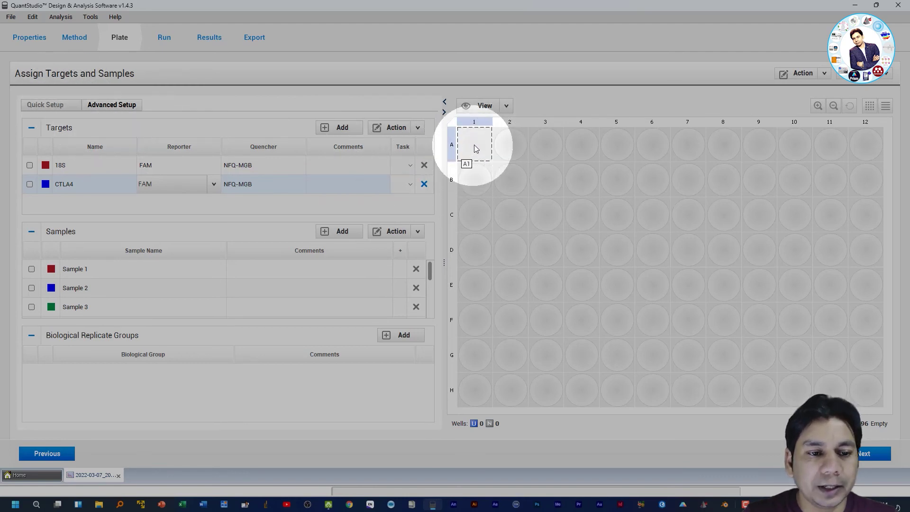
Assign target 18S with task Unknown to wells A1–H2.
drag(503, 155, 513, 391)
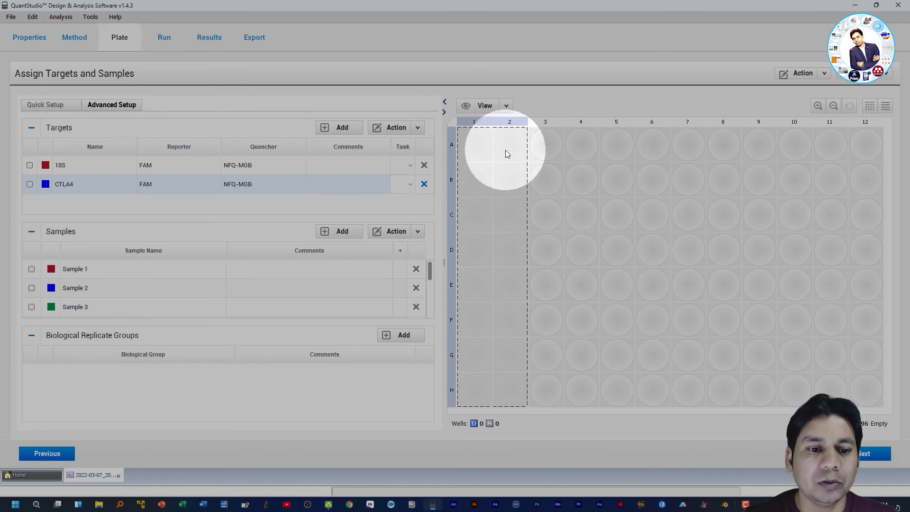
click(29, 166)
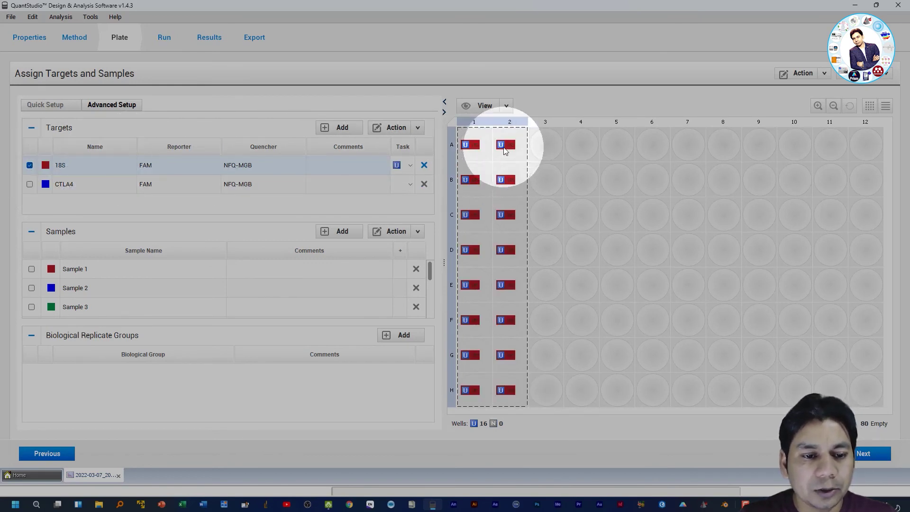
click(410, 165)
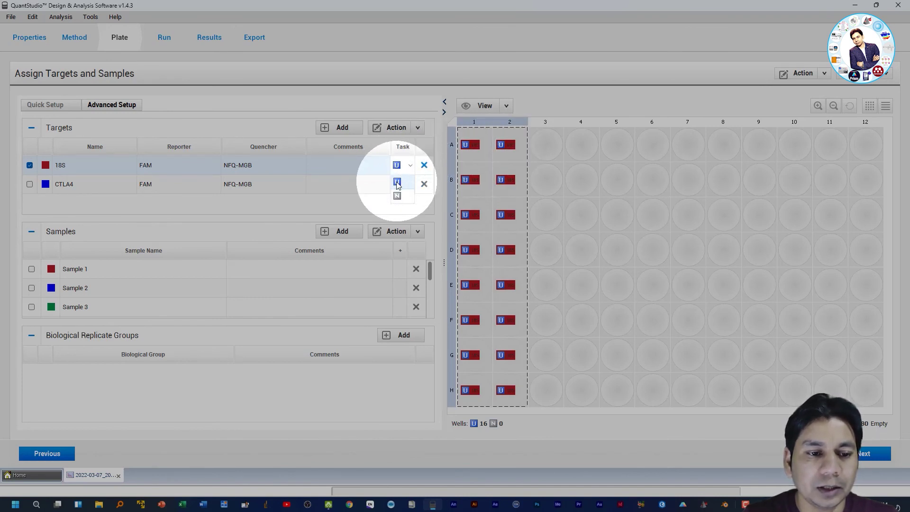
click(399, 183)
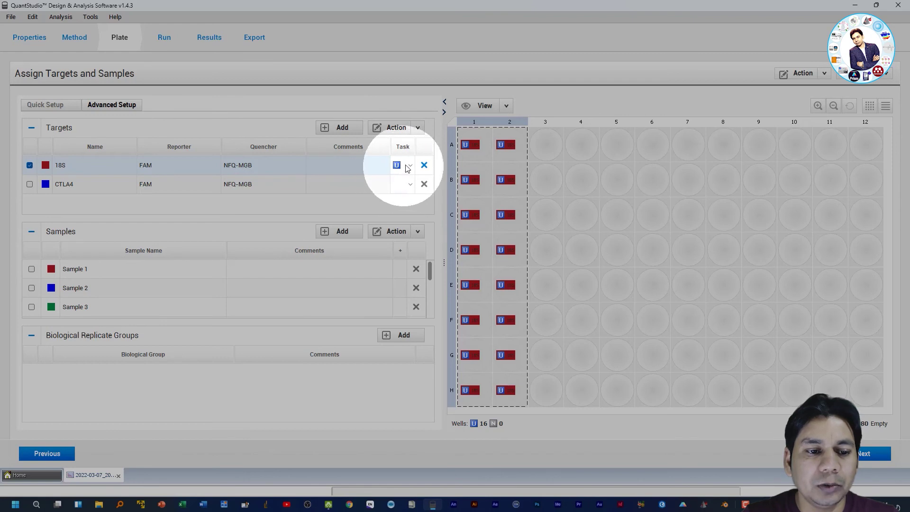
Assign target CTLA4 to the wells in columns 3 and 4.
drag(553, 142, 589, 387)
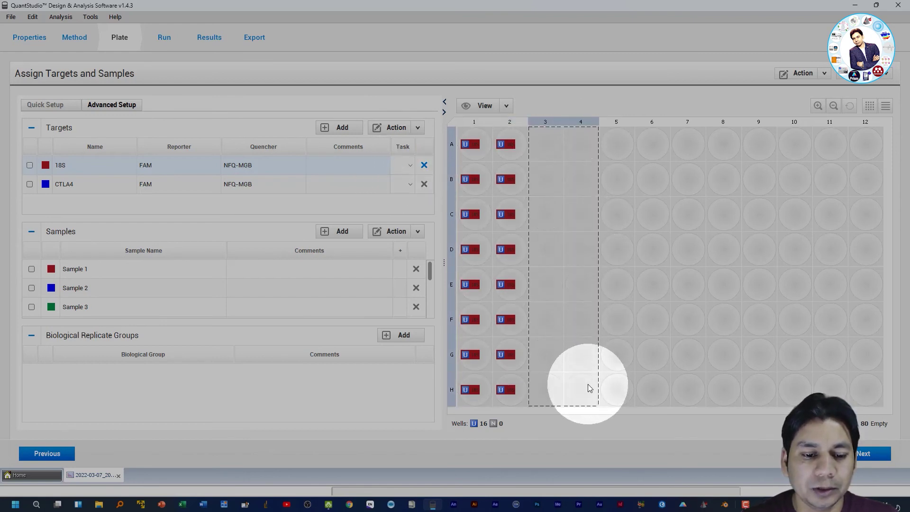
click(29, 184)
click(620, 369)
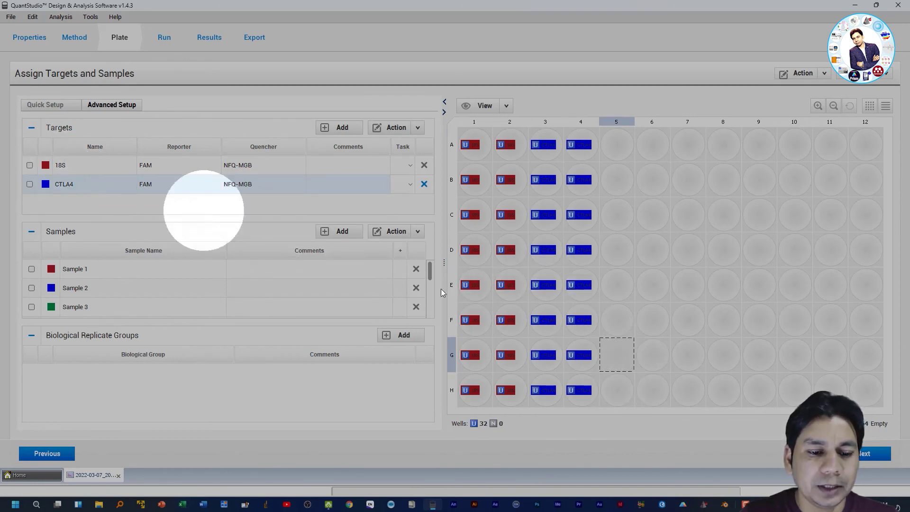
Make wells G5–G6 18S negative controls (Task N).
mouse_move(630, 364)
mouse_down()
mouse_move(648, 364)
mouse_move(637, 361)
mouse_up()
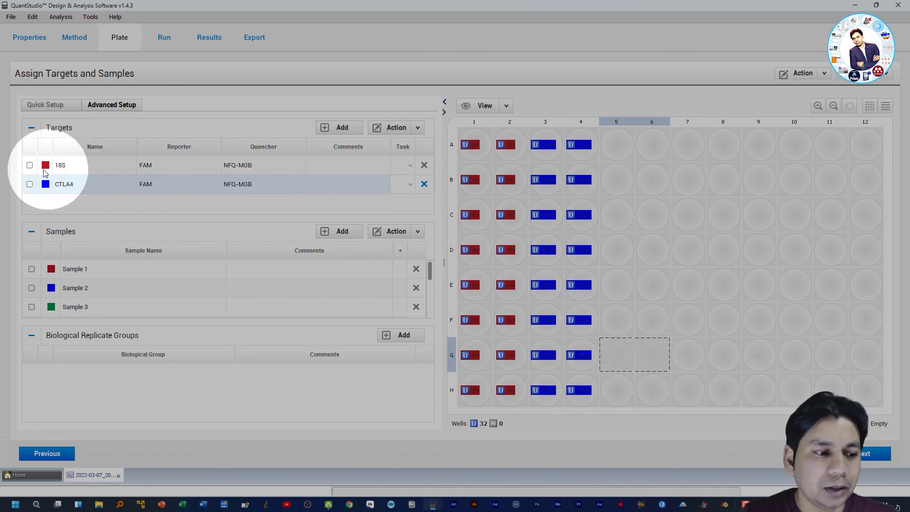
click(30, 165)
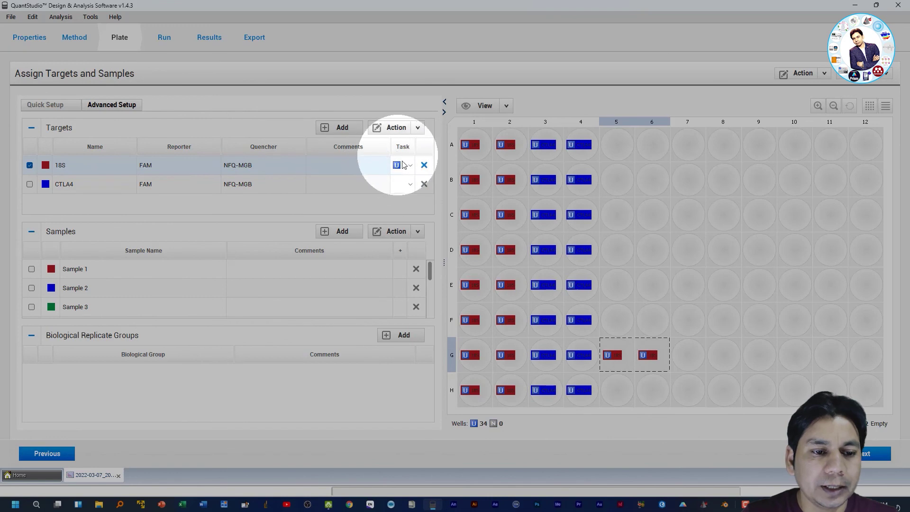
click(397, 196)
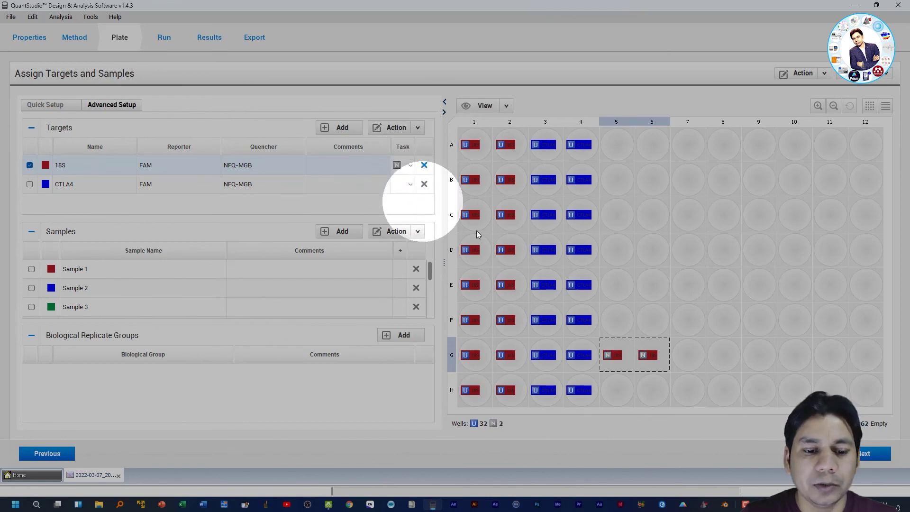
Make wells H5–H6 CTLA4 negative controls (Task N) and proceed to Run Control.
drag(617, 389, 652, 388)
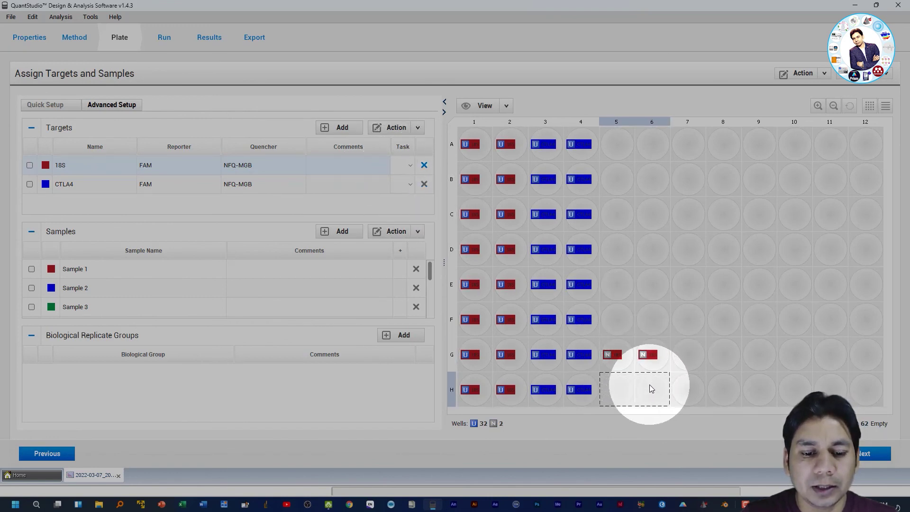
click(29, 184)
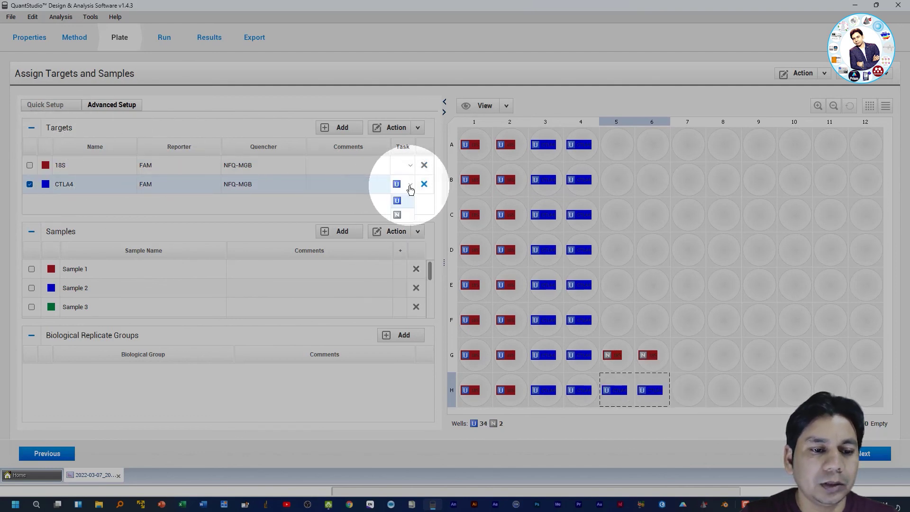
click(405, 218)
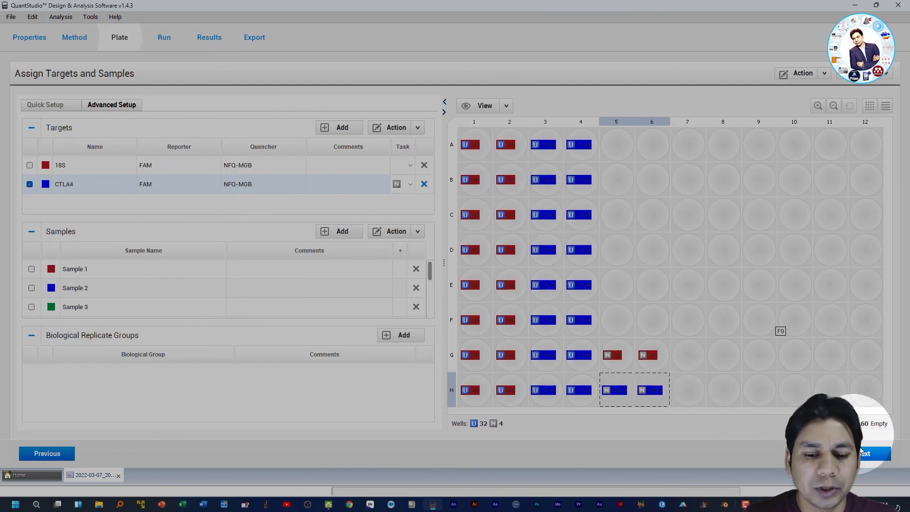
click(862, 460)
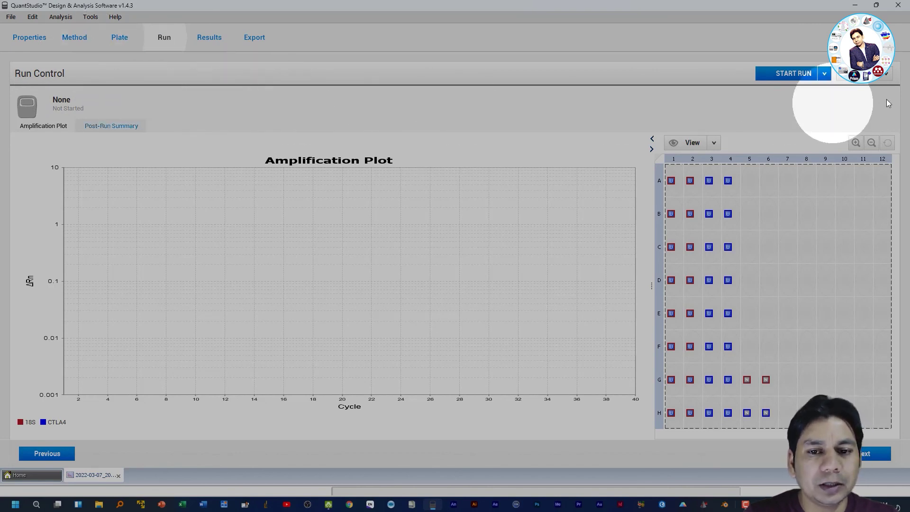
Save the experiment under the file name CTLA4.edt.
click(877, 74)
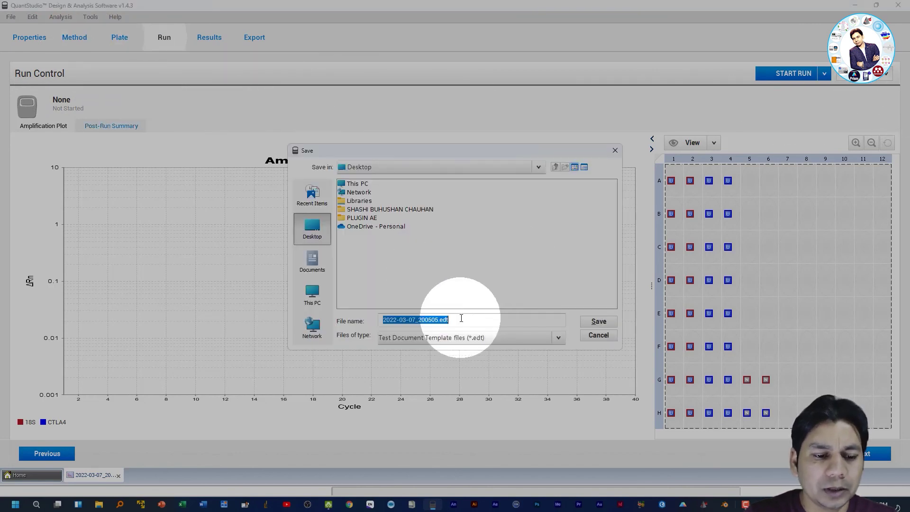
text(CTLA4)
key(Return)
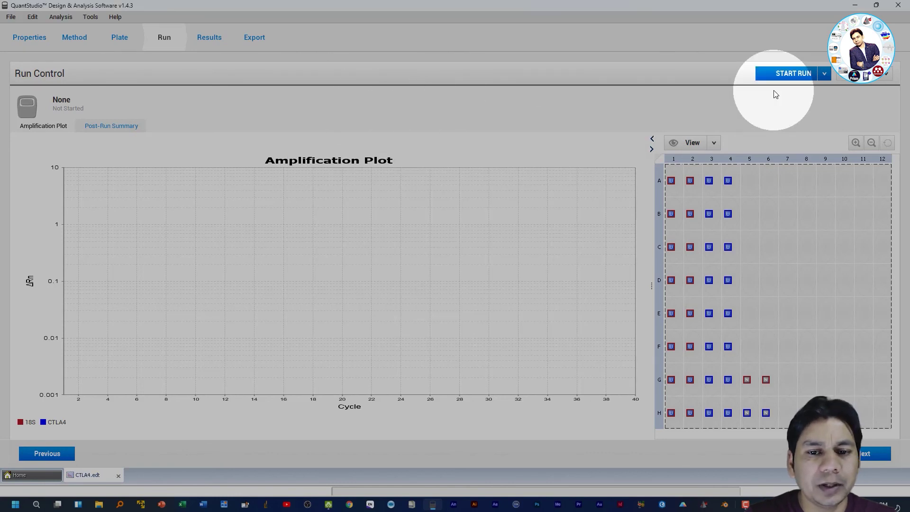